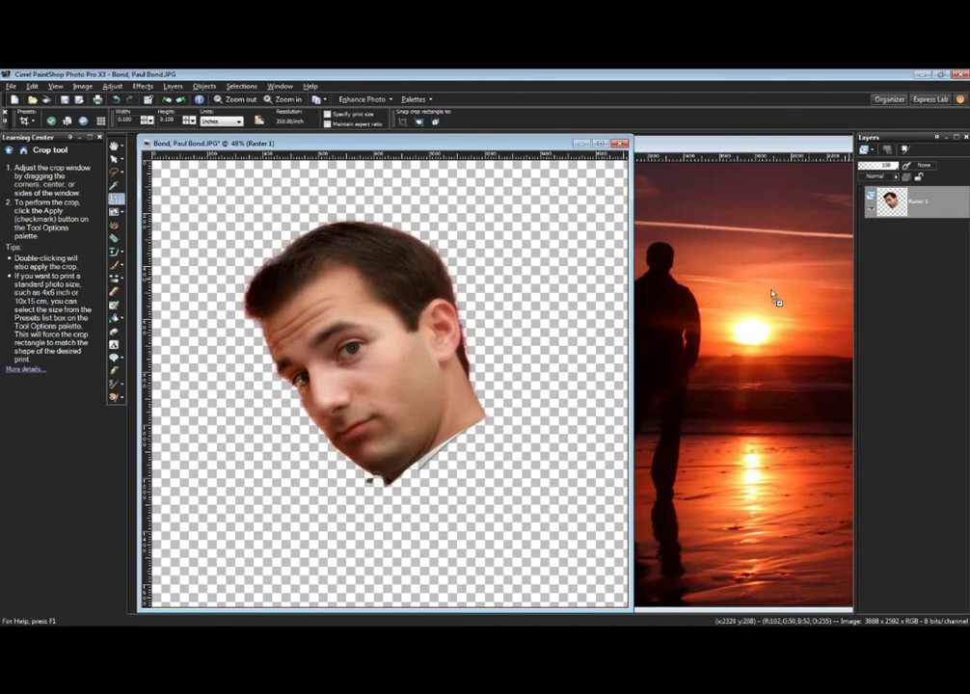
Step: Add the cut-out head as a layer on IMG_7311 and move it right of the silhouette
left_click_drag(772, 294, 775, 296)
left_click(745, 149)
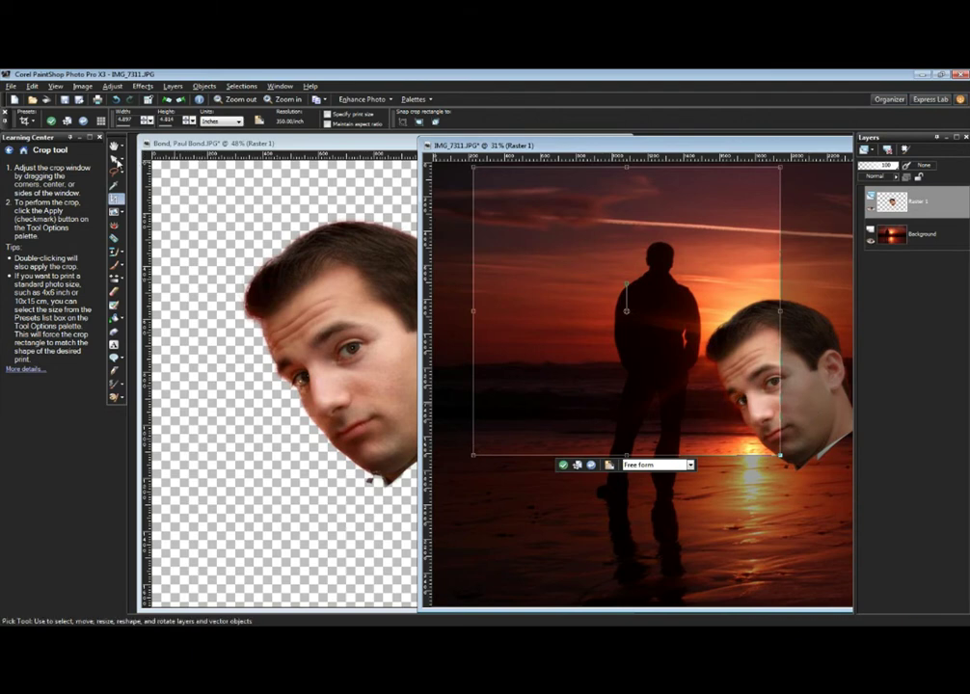
key("k")
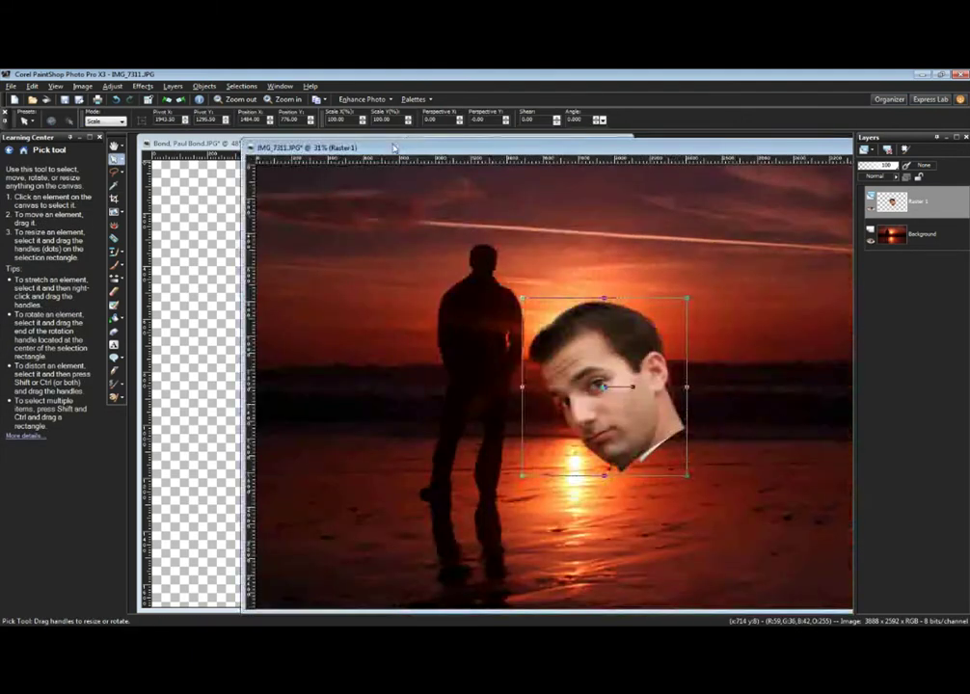
left_click_drag(454, 145, 219, 136)
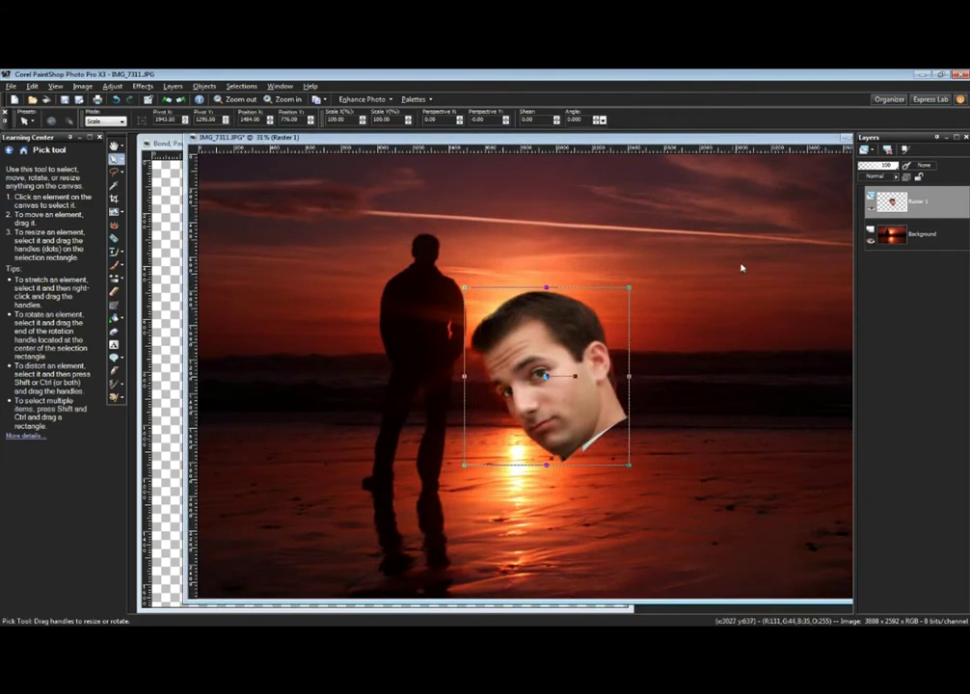
left_click_drag(566, 338, 747, 299)
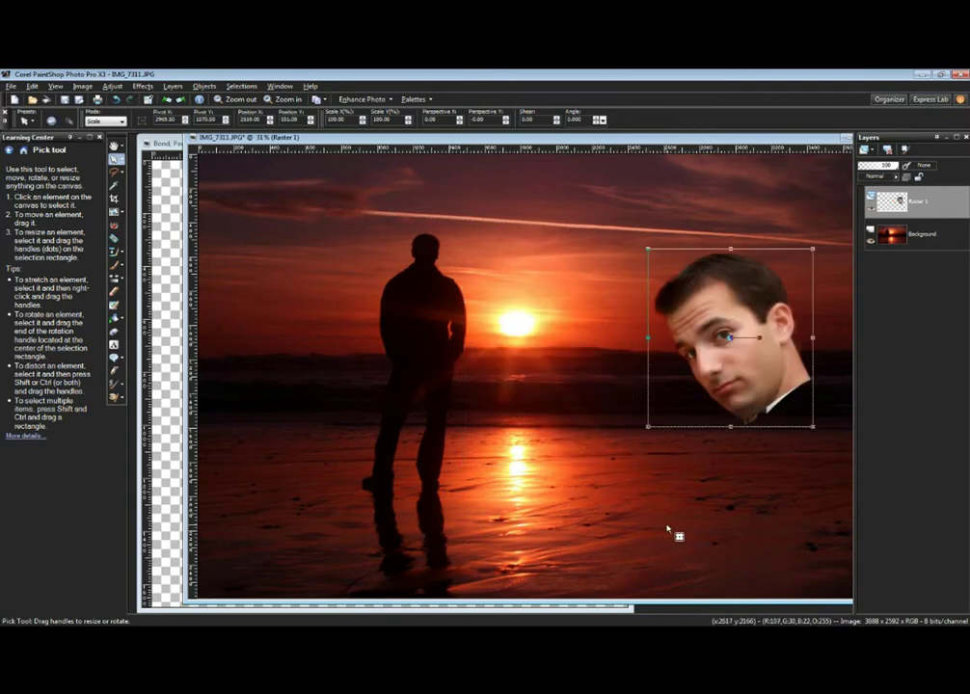
double_click(545, 141)
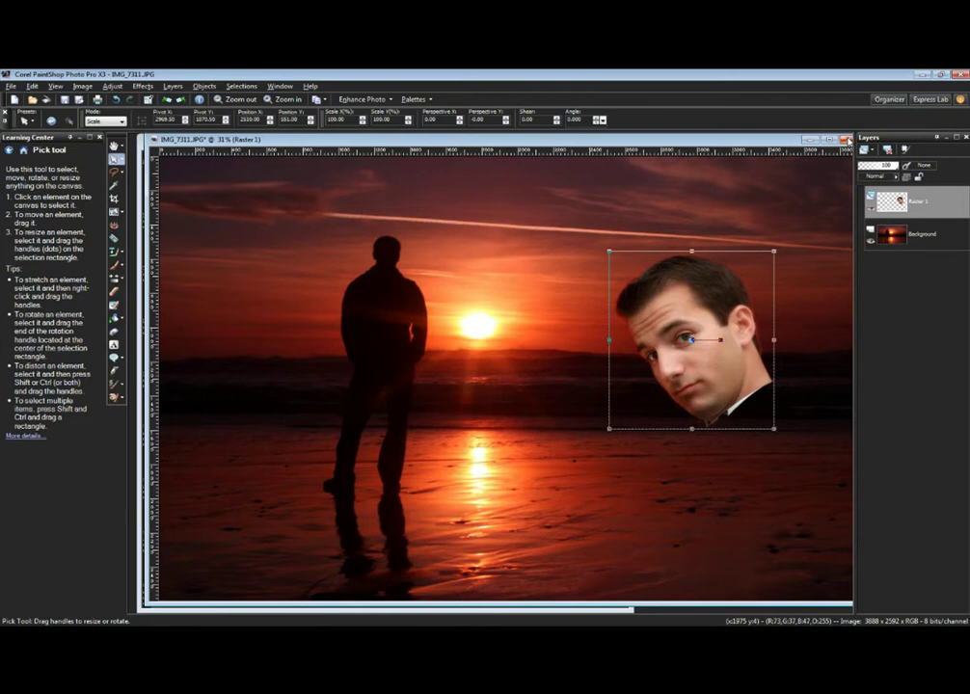
Step: Close the sunset photo and the head cut-out, discarding changes to both
key("ctrl+F4")
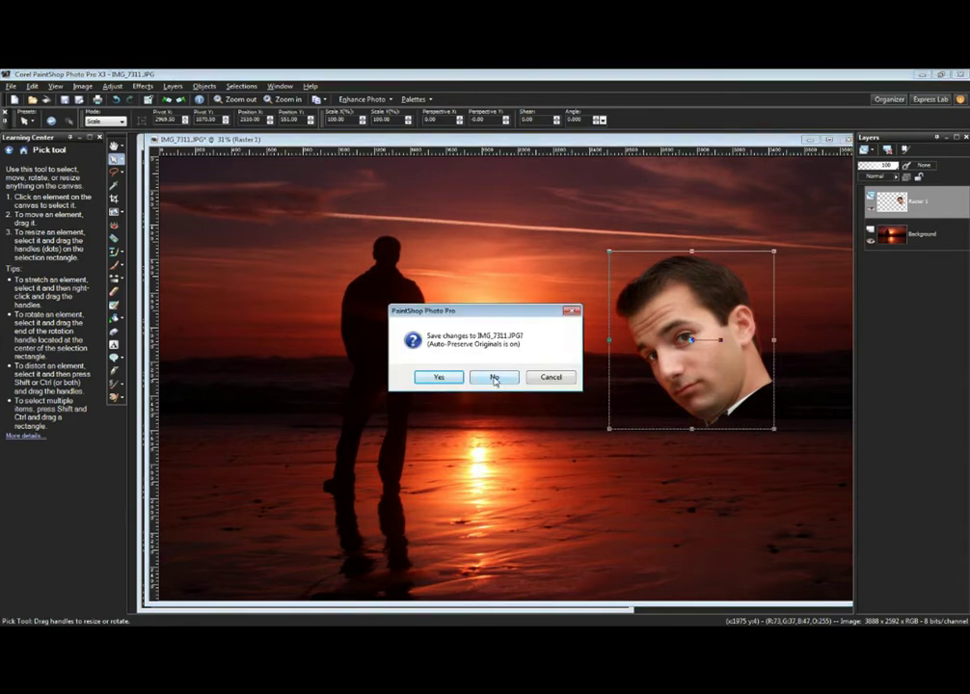
left_click(493, 377)
left_click(622, 143)
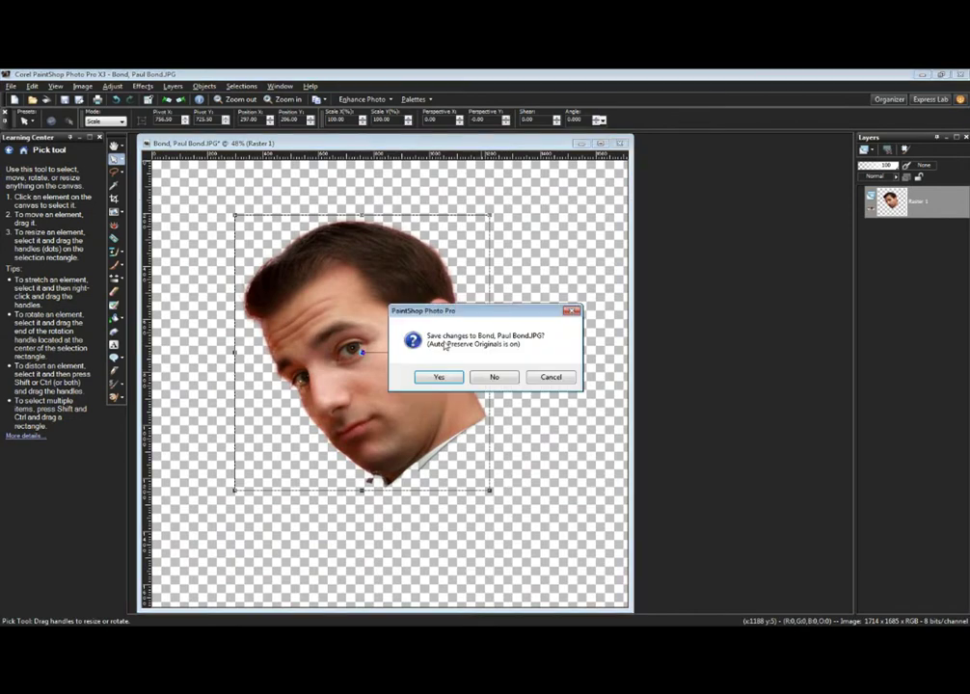
left_click(493, 377)
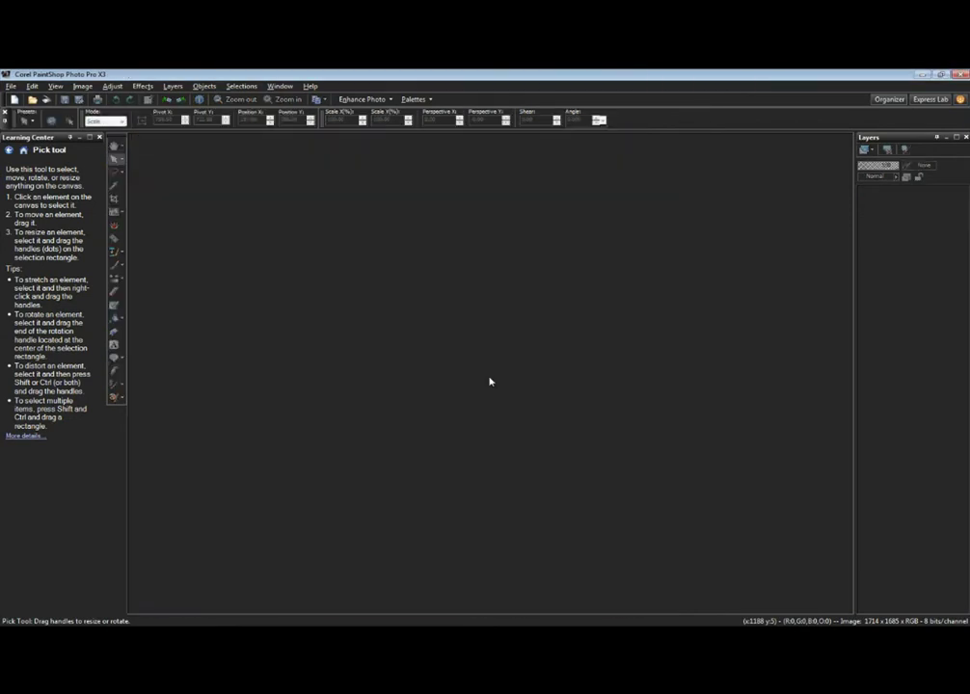
Step: Open IMG_7849.JPG from the Demo3 collection in the Organizer
left_click(889, 100)
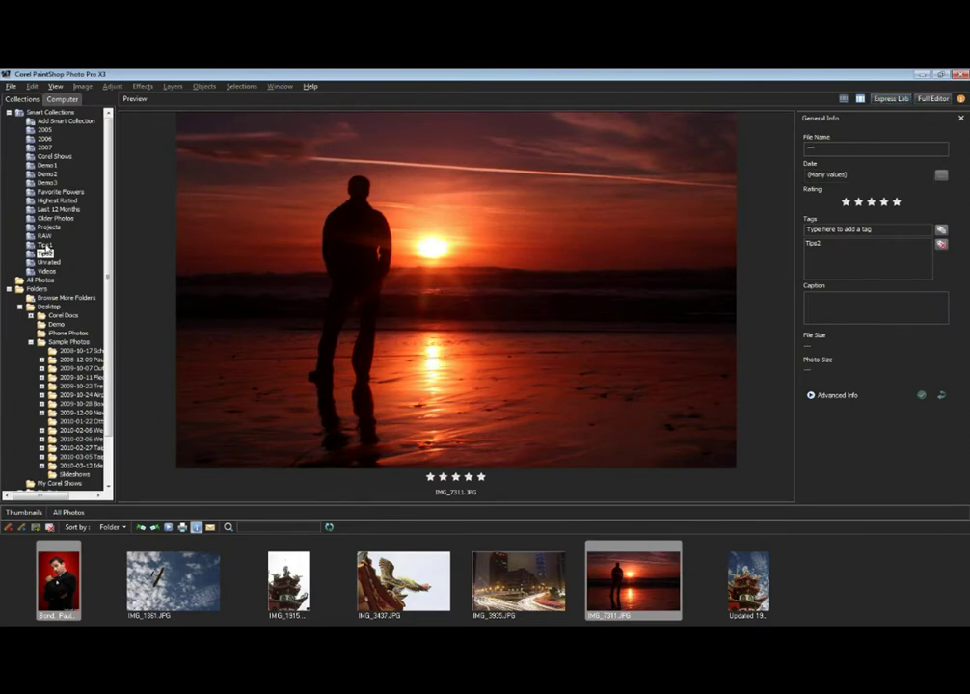
left_click(46, 184)
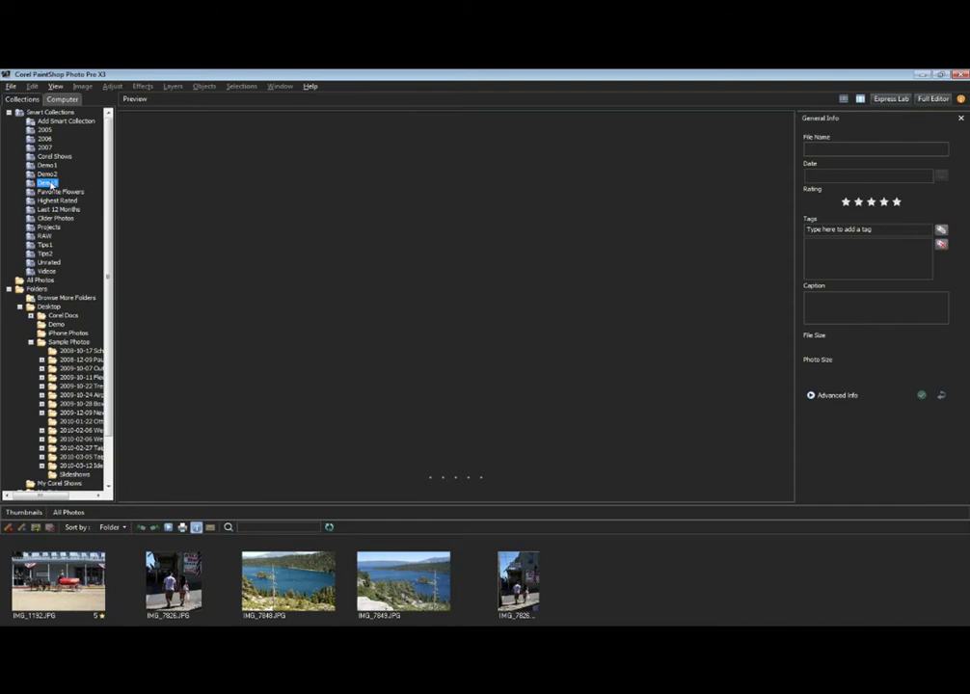
left_click(399, 588)
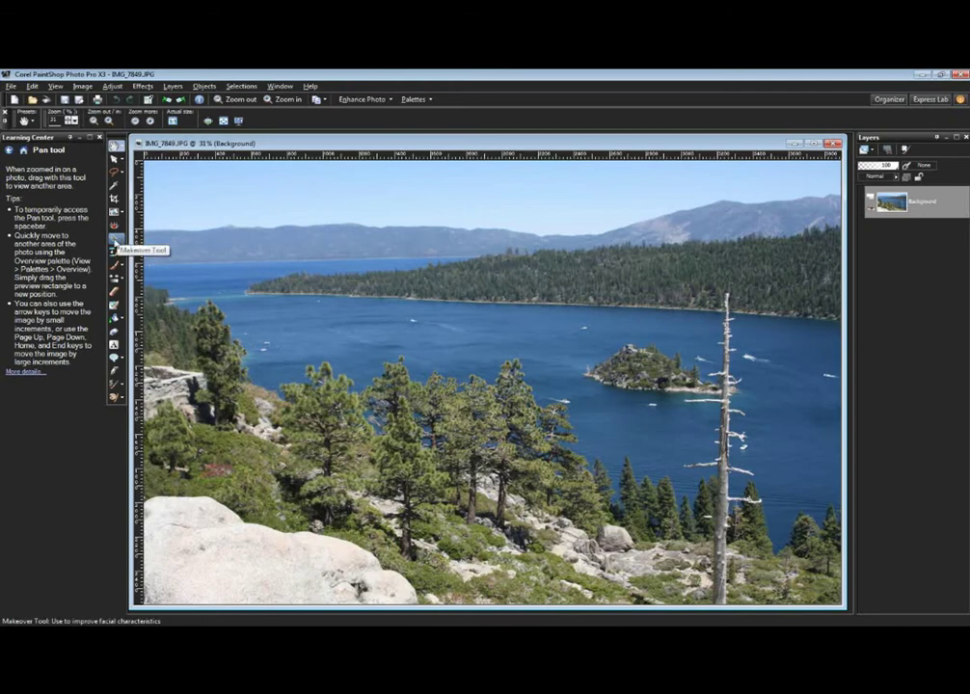
Step: Use the Blemish Fixer at an adjusted size to erase the boats and wake from the lake
left_click(115, 241)
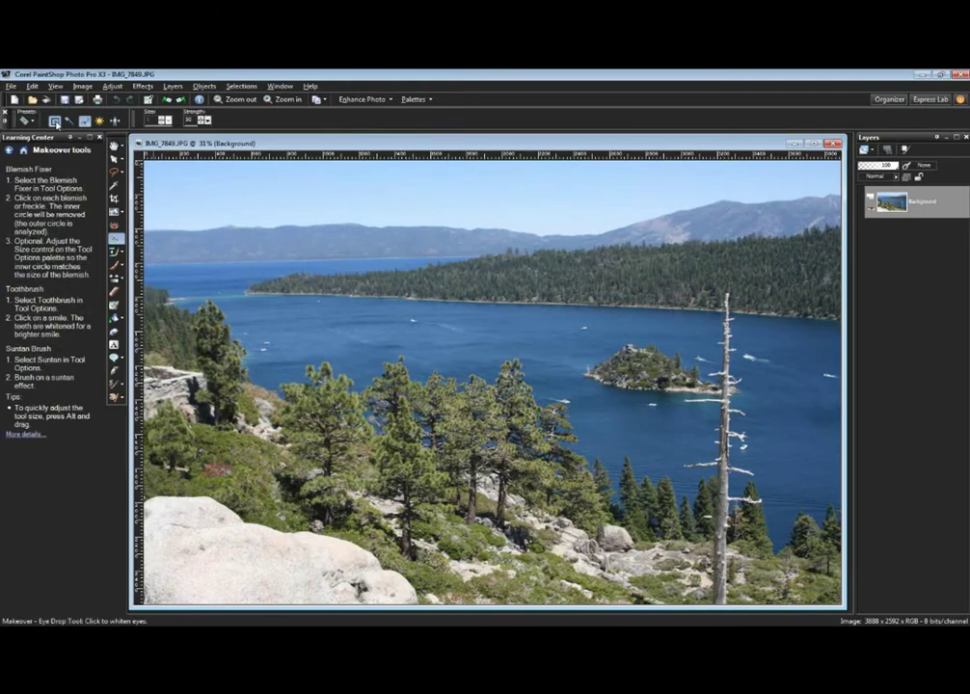
left_click(55, 122)
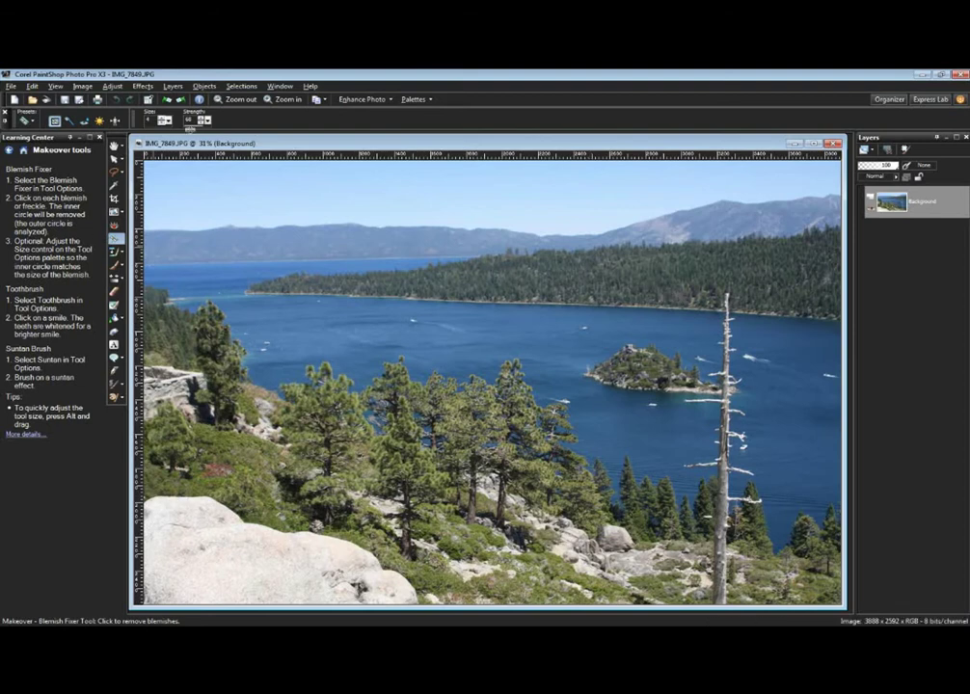
left_click(151, 124)
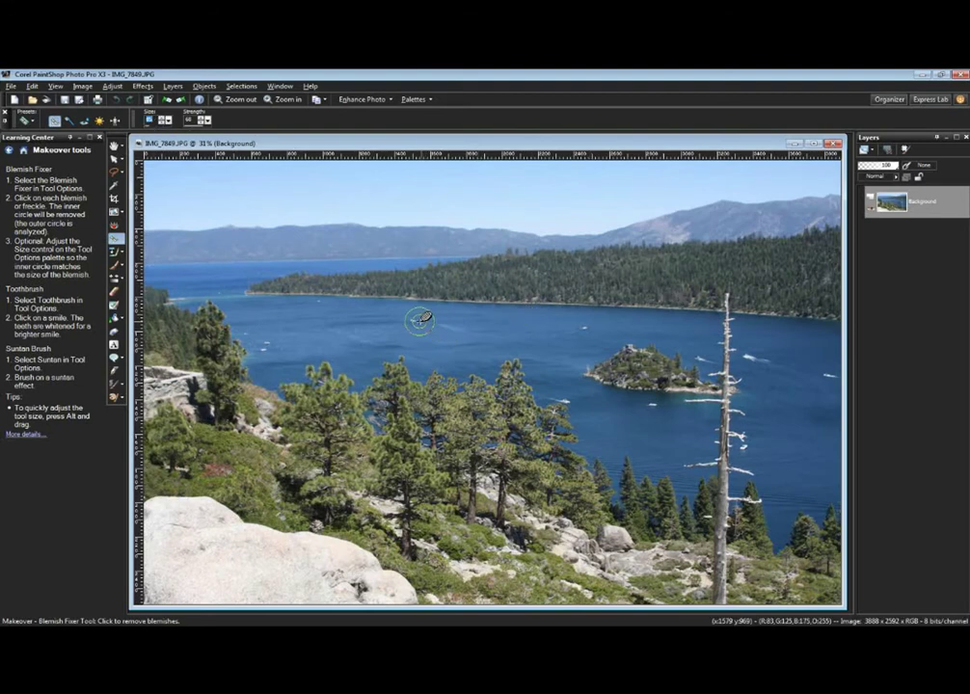
left_click(410, 318)
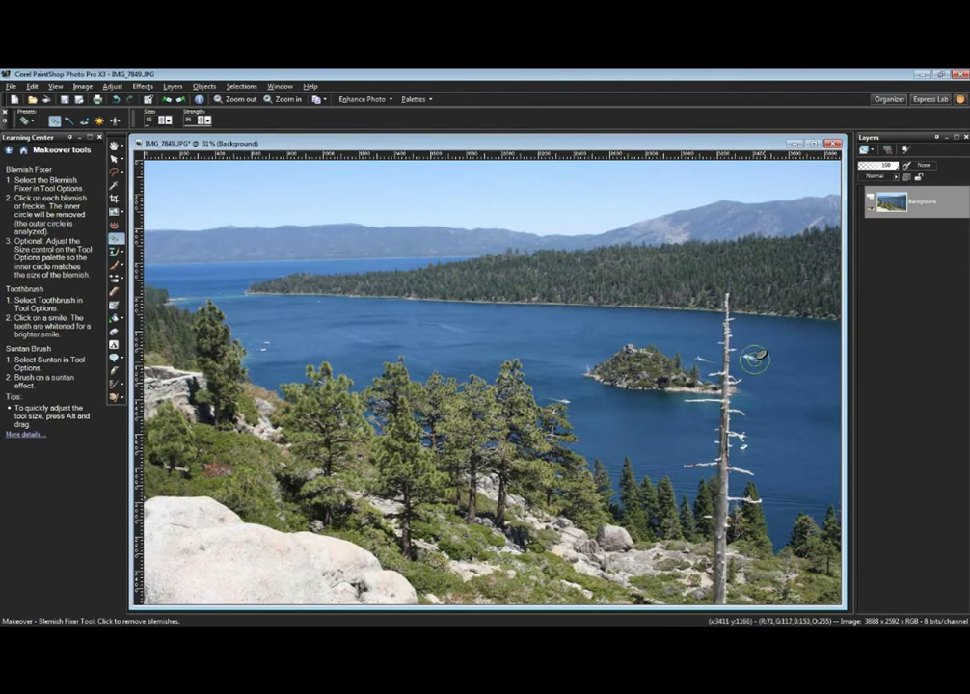
left_click(749, 356)
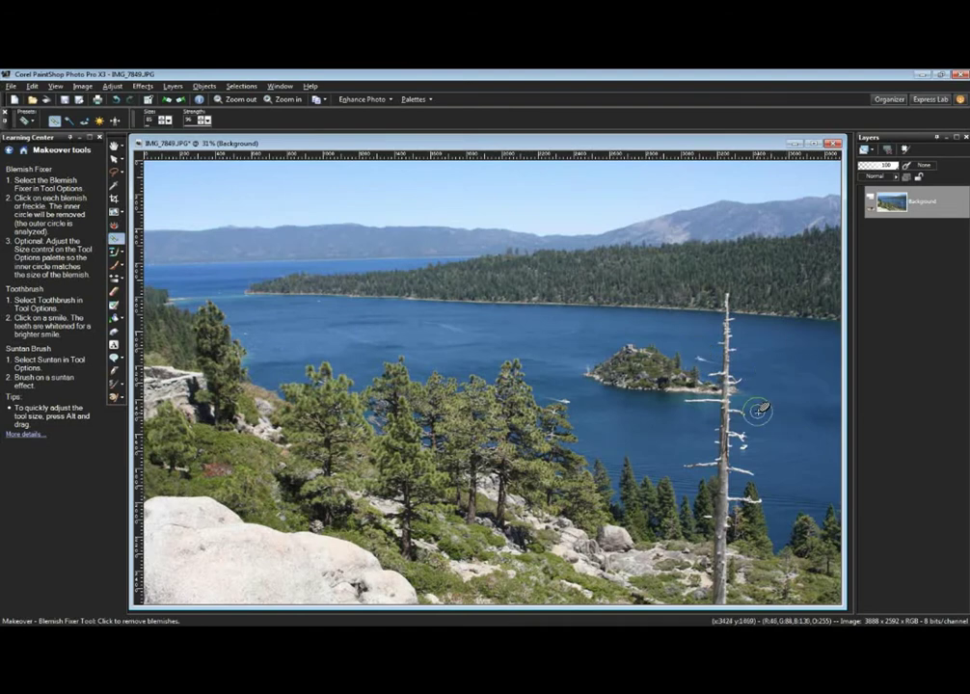
scroll(771, 402, "down", 1)
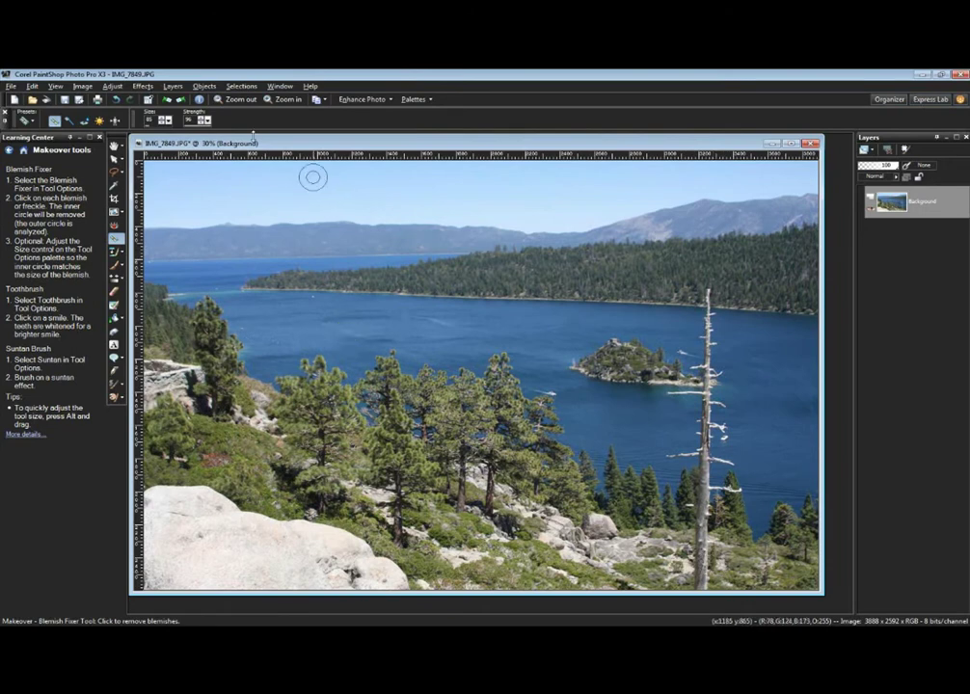
Step: Launch Image > Smart Carver on the lake photo
left_click(82, 87)
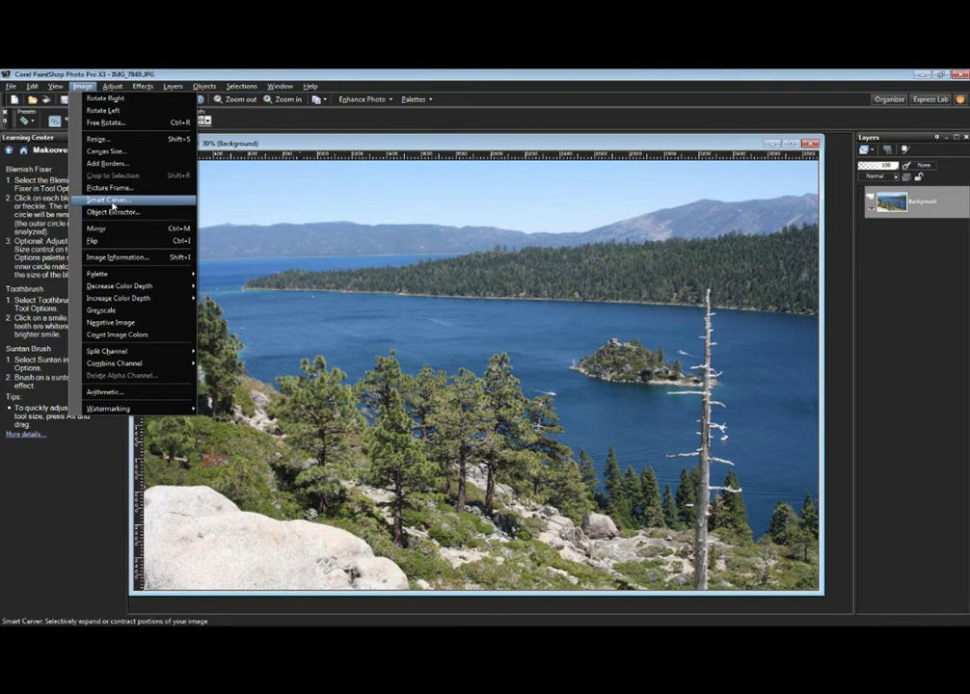
left_click(113, 201)
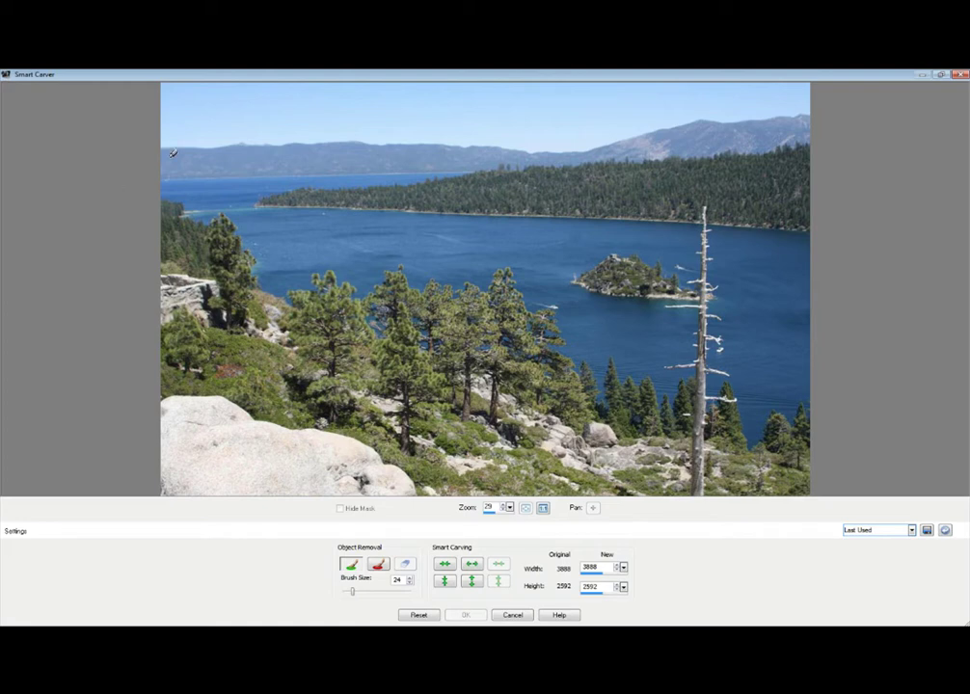
Step: Zoom in and paint the dead tree's top and upper trunk with the Object Removal brush
left_click_drag(490, 516, 647, 501)
left_click(388, 567)
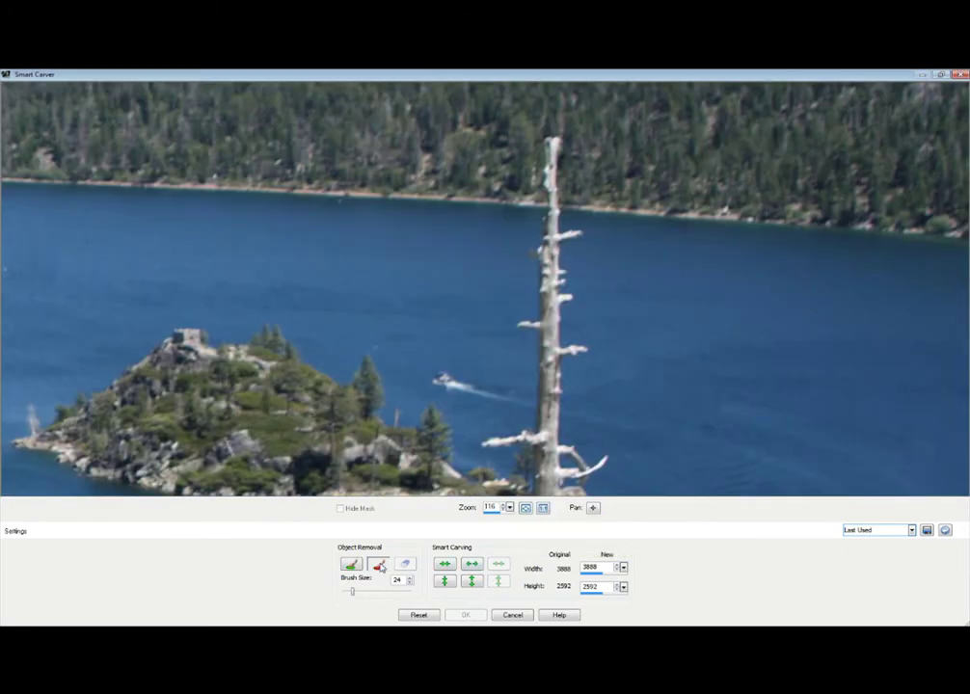
left_click(552, 146)
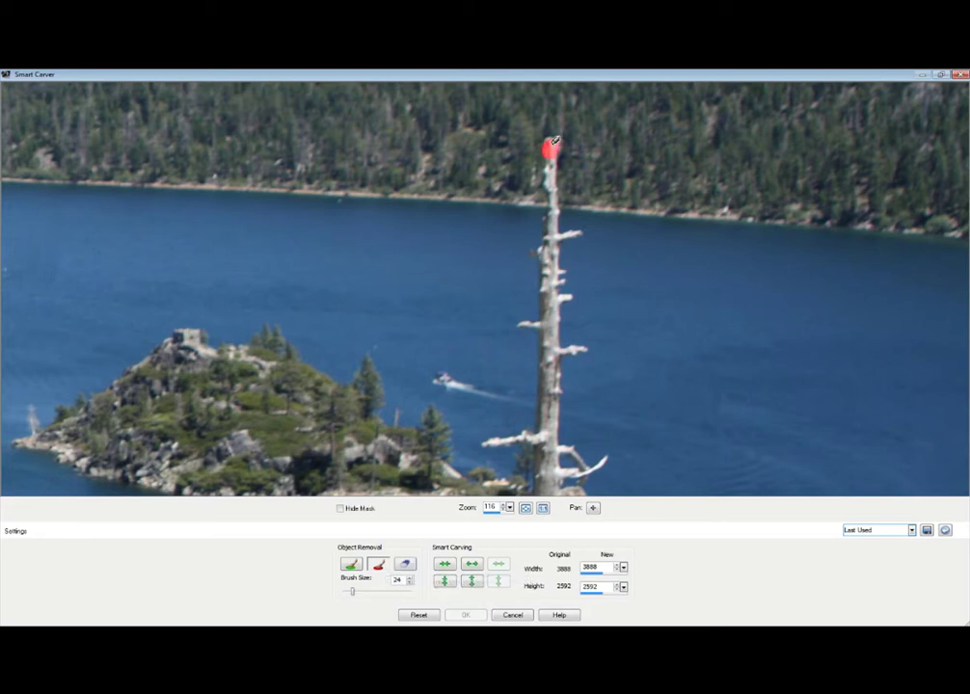
mouse_move(554, 142)
left_mouse_down()
mouse_move(550, 249)
mouse_move(558, 205)
mouse_move(558, 229)
mouse_move(579, 235)
mouse_move(538, 251)
mouse_move(558, 253)
mouse_move(561, 287)
mouse_move(557, 260)
mouse_move(567, 270)
mouse_move(547, 271)
mouse_move(546, 262)
mouse_move(544, 309)
mouse_move(526, 319)
mouse_move(539, 317)
mouse_move(543, 343)
mouse_move(539, 431)
mouse_move(490, 441)
mouse_move(553, 433)
mouse_move(553, 304)
mouse_move(570, 294)
mouse_move(551, 300)
mouse_move(545, 320)
mouse_move(558, 352)
mouse_move(585, 346)
mouse_move(572, 355)
mouse_move(558, 441)
mouse_move(599, 463)
mouse_move(544, 490)
mouse_move(597, 528)
left_mouse_up()
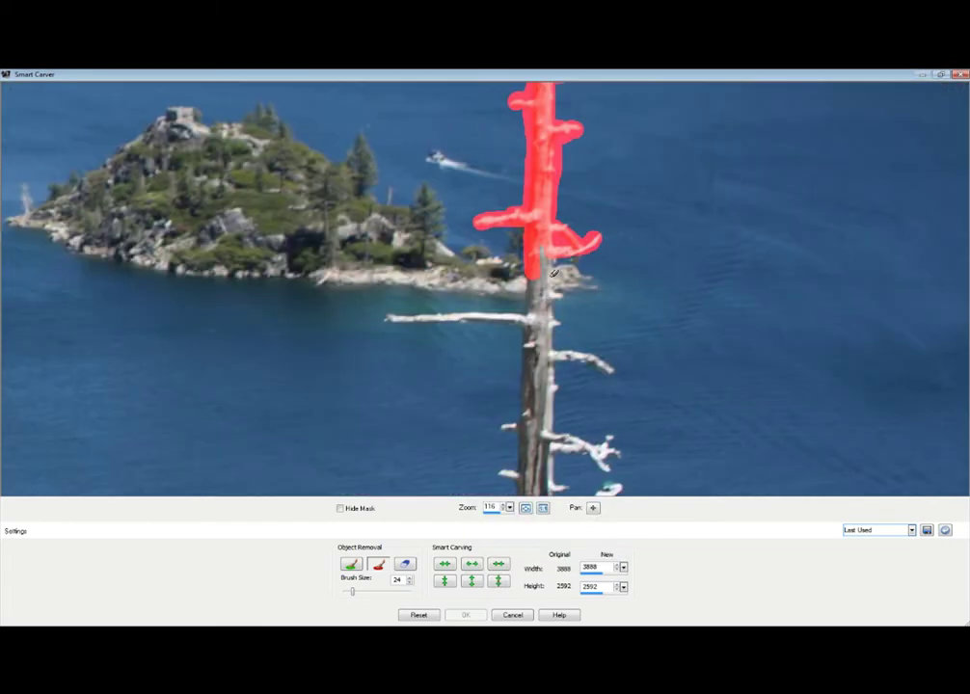
Step: Extend the removal mask down the trunk and over the right-hand branch
mouse_move(552, 261)
left_mouse_down()
mouse_move(549, 296)
mouse_move(557, 292)
mouse_move(545, 290)
mouse_move(542, 273)
mouse_move(535, 307)
mouse_move(524, 311)
mouse_move(391, 315)
mouse_move(533, 327)
left_mouse_up()
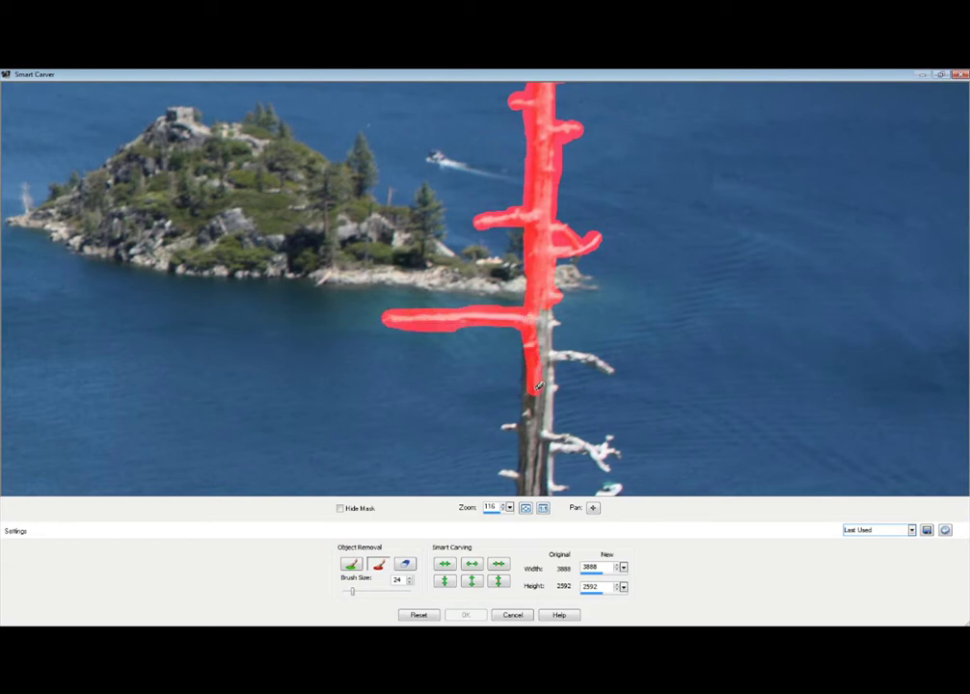
left_click_drag(539, 379, 530, 410)
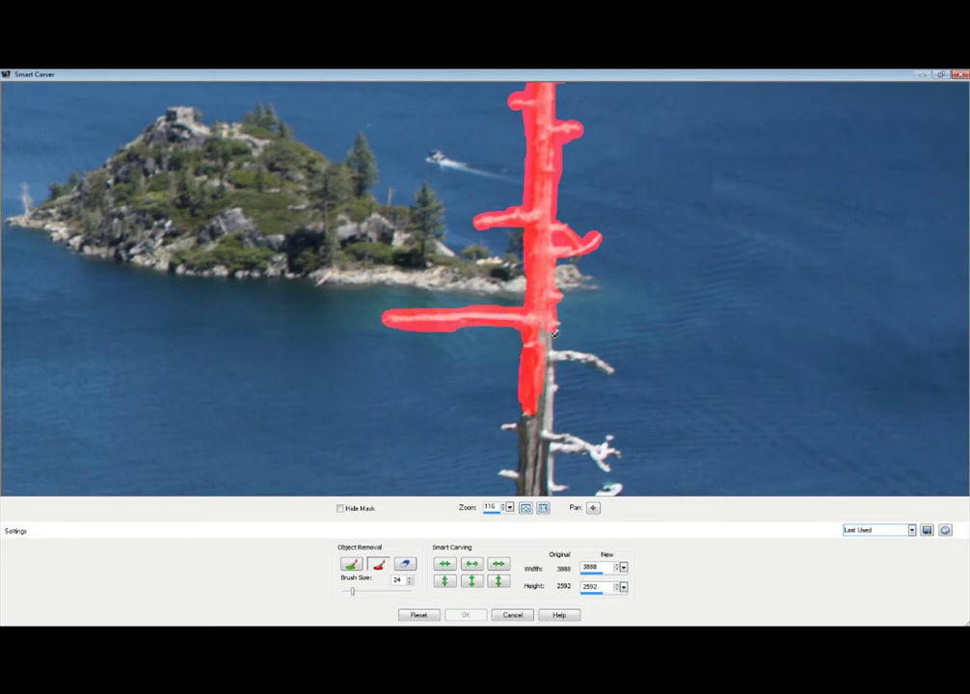
left_click_drag(554, 353, 612, 369)
mouse_move(536, 411)
left_mouse_down()
mouse_move(517, 486)
mouse_move(516, 472)
mouse_move(506, 470)
mouse_move(521, 486)
mouse_move(534, 446)
mouse_move(581, 441)
mouse_move(607, 460)
mouse_move(613, 440)
mouse_move(618, 452)
mouse_move(549, 451)
mouse_move(554, 443)
mouse_move(569, 443)
mouse_move(546, 465)
mouse_move(565, 486)
mouse_move(534, 463)
mouse_move(535, 485)
mouse_move(543, 443)
mouse_move(550, 456)
mouse_move(556, 440)
mouse_move(547, 305)
left_mouse_up()
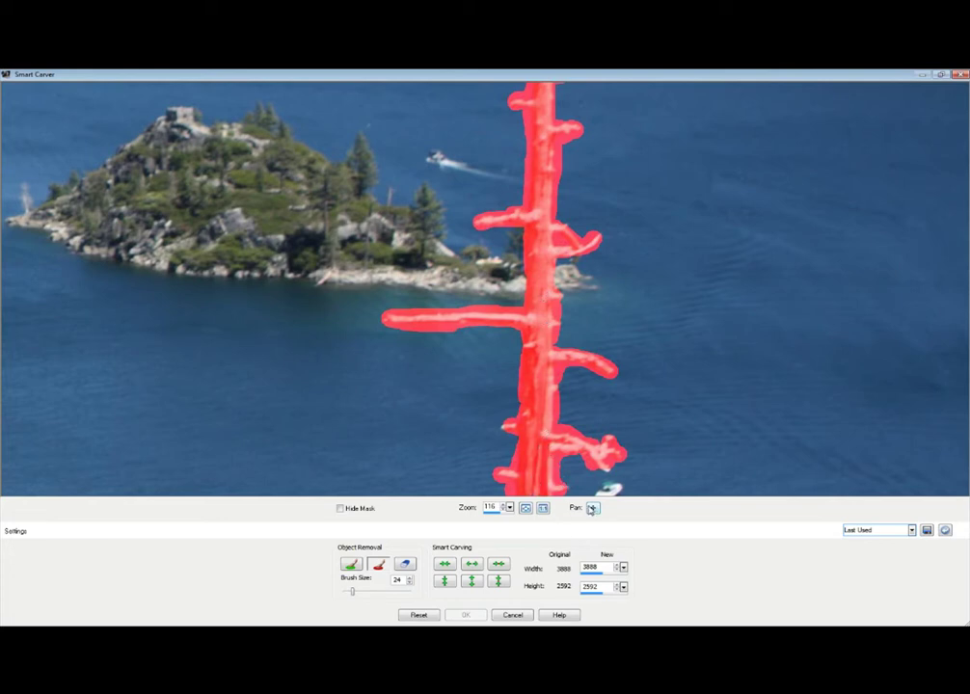
left_click_drag(592, 509, 592, 522)
mouse_move(529, 185)
left_mouse_down()
mouse_move(518, 225)
mouse_move(528, 228)
mouse_move(395, 246)
mouse_move(489, 241)
mouse_move(530, 227)
mouse_move(558, 178)
mouse_move(568, 260)
mouse_move(662, 278)
mouse_move(613, 269)
mouse_move(622, 263)
mouse_move(635, 268)
mouse_move(558, 259)
mouse_move(566, 247)
mouse_move(581, 254)
mouse_move(569, 267)
mouse_move(538, 185)
mouse_move(520, 435)
mouse_move(540, 288)
mouse_move(532, 232)
mouse_move(526, 267)
mouse_move(524, 360)
mouse_move(546, 302)
mouse_move(546, 223)
mouse_move(553, 361)
mouse_move(675, 378)
mouse_move(683, 371)
mouse_move(558, 360)
mouse_move(556, 371)
mouse_move(572, 368)
mouse_move(547, 382)
mouse_move(550, 432)
mouse_move(558, 388)
mouse_move(565, 454)
left_mouse_up()
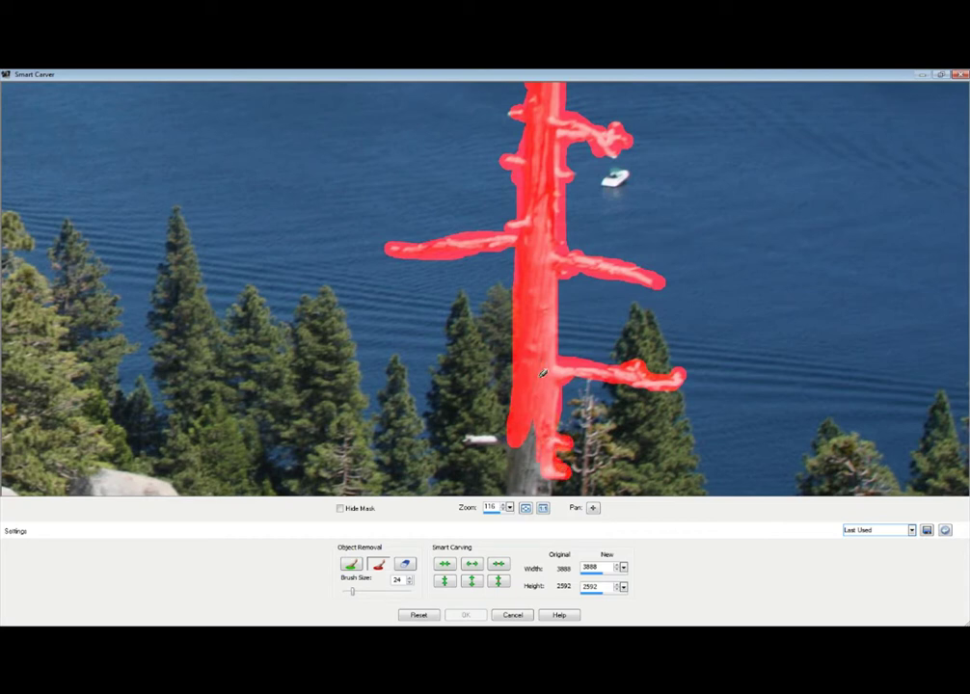
Step: Paint the small left branch and the remaining trunk down to the rocks for removal
mouse_move(547, 366)
left_mouse_down()
mouse_move(529, 429)
mouse_move(476, 431)
mouse_move(518, 440)
mouse_move(509, 501)
mouse_move(523, 437)
mouse_move(528, 468)
mouse_move(534, 445)
mouse_move(549, 480)
left_mouse_up()
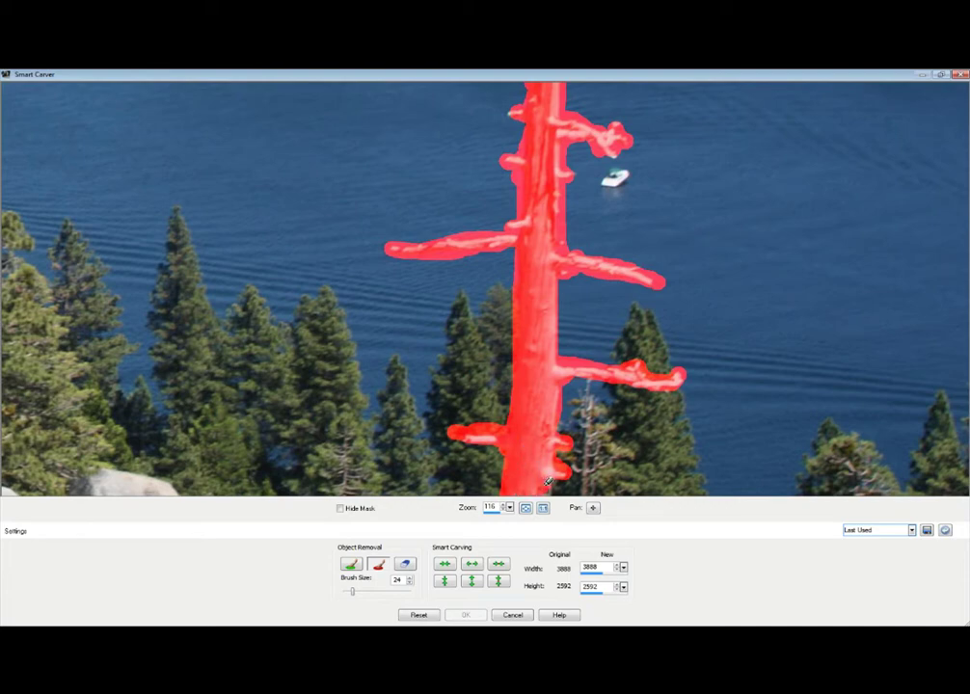
left_click_drag(593, 508, 610, 537)
mouse_move(497, 231)
left_mouse_down()
mouse_move(506, 420)
mouse_move(500, 494)
left_mouse_up()
mouse_move(545, 228)
left_mouse_down()
mouse_move(536, 505)
mouse_move(538, 277)
mouse_move(528, 229)
mouse_move(509, 223)
mouse_move(514, 249)
mouse_move(522, 244)
mouse_move(516, 360)
mouse_move(510, 280)
mouse_move(504, 322)
mouse_move(520, 422)
mouse_move(513, 486)
mouse_move(513, 447)
mouse_move(526, 487)
mouse_move(536, 389)
mouse_move(532, 234)
mouse_move(527, 397)
mouse_move(518, 377)
mouse_move(508, 394)
mouse_move(505, 370)
mouse_move(502, 450)
mouse_move(538, 419)
mouse_move(546, 370)
left_mouse_up()
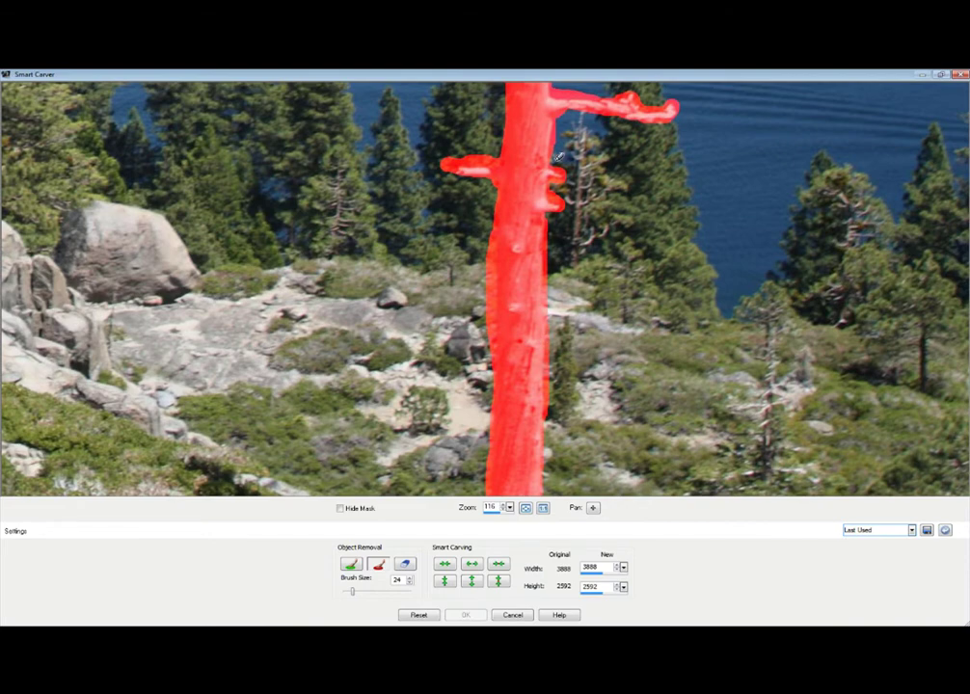
left_click(526, 507)
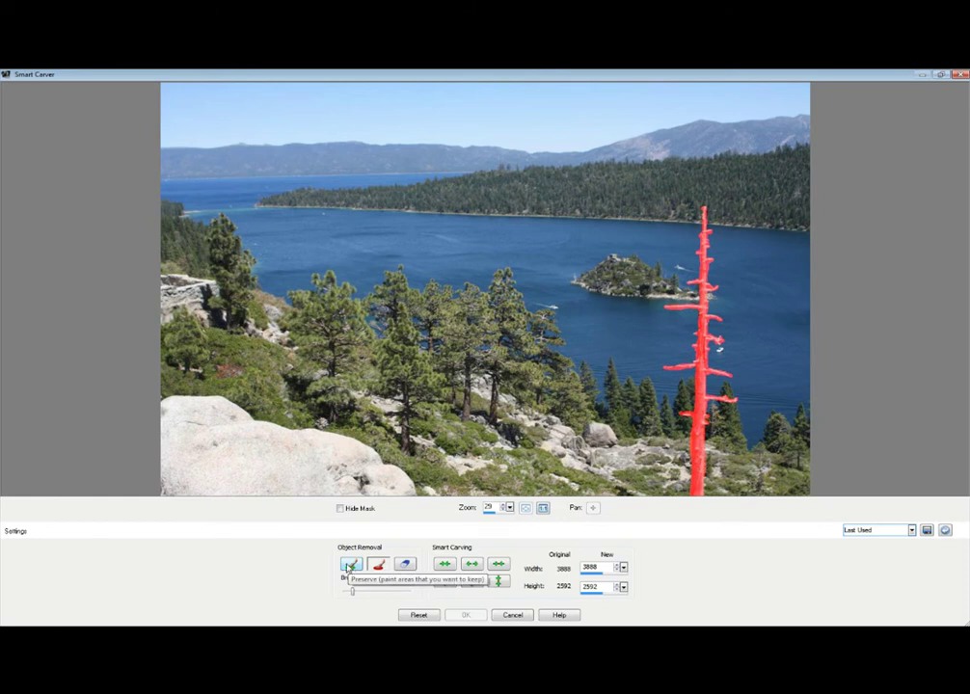
Step: Auto-contract horizontally to carve out the tree, narrowing the photo to 3538 × 2592, and apply
left_click(377, 565)
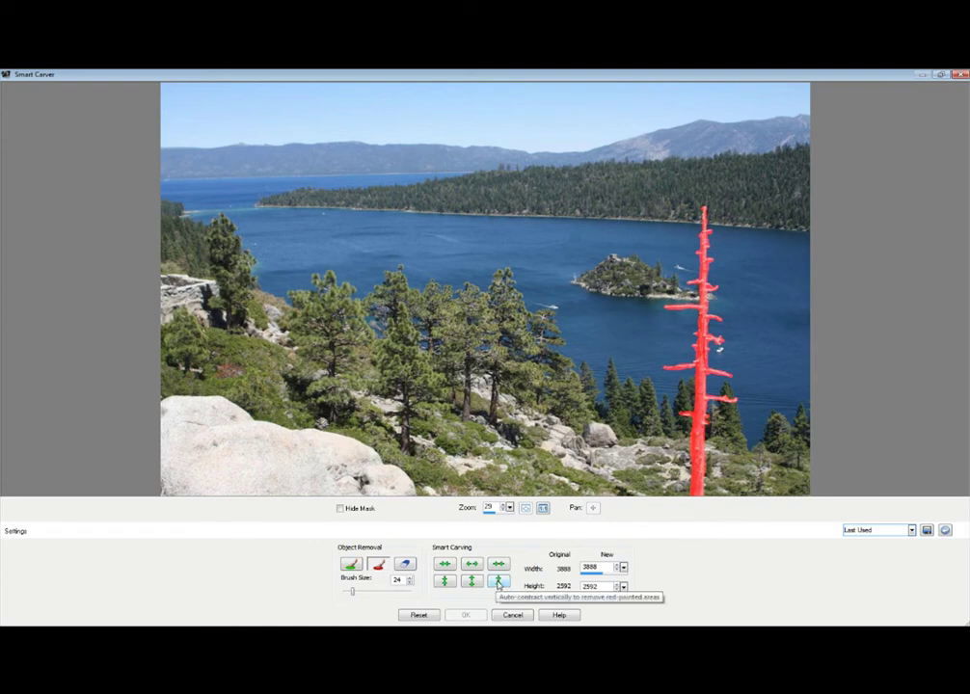
left_click(499, 582)
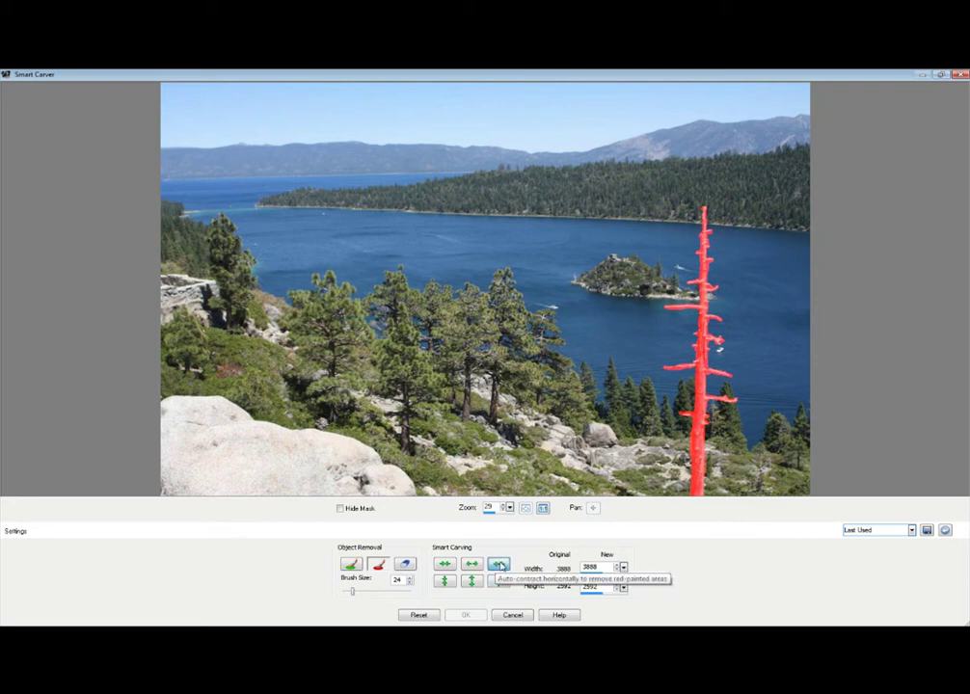
left_click(500, 564)
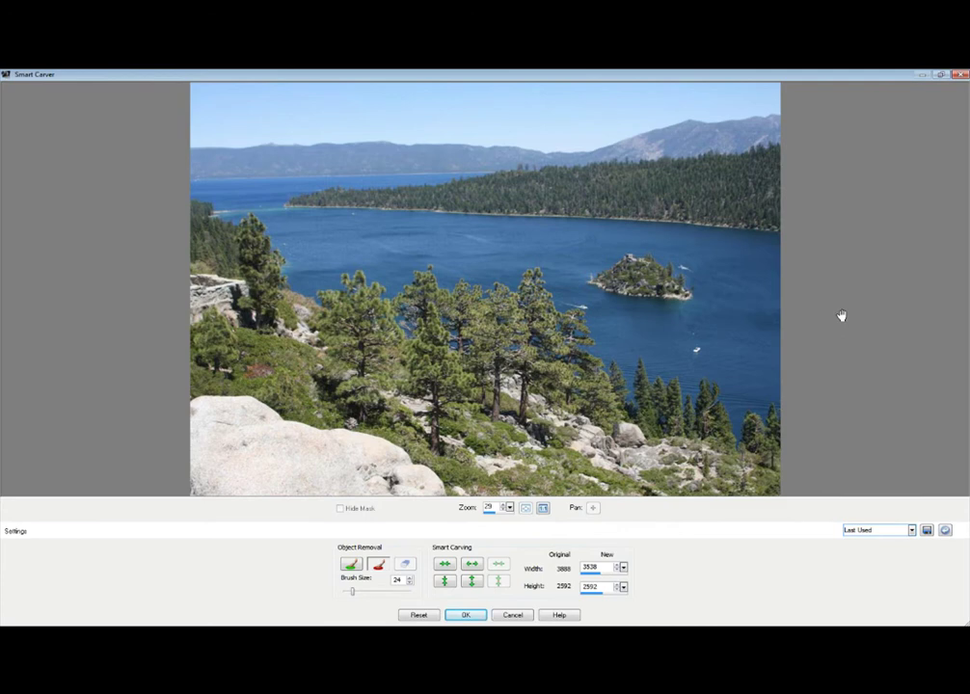
left_click(467, 615)
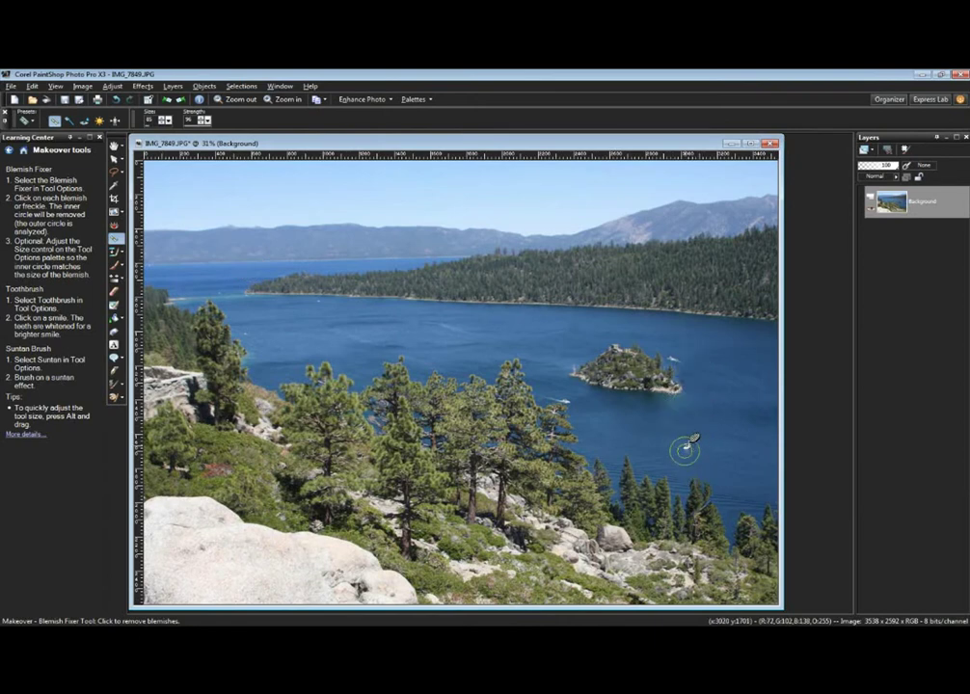
Step: Remove the small boat from the lake with the Blemish Fixer
left_click(686, 451)
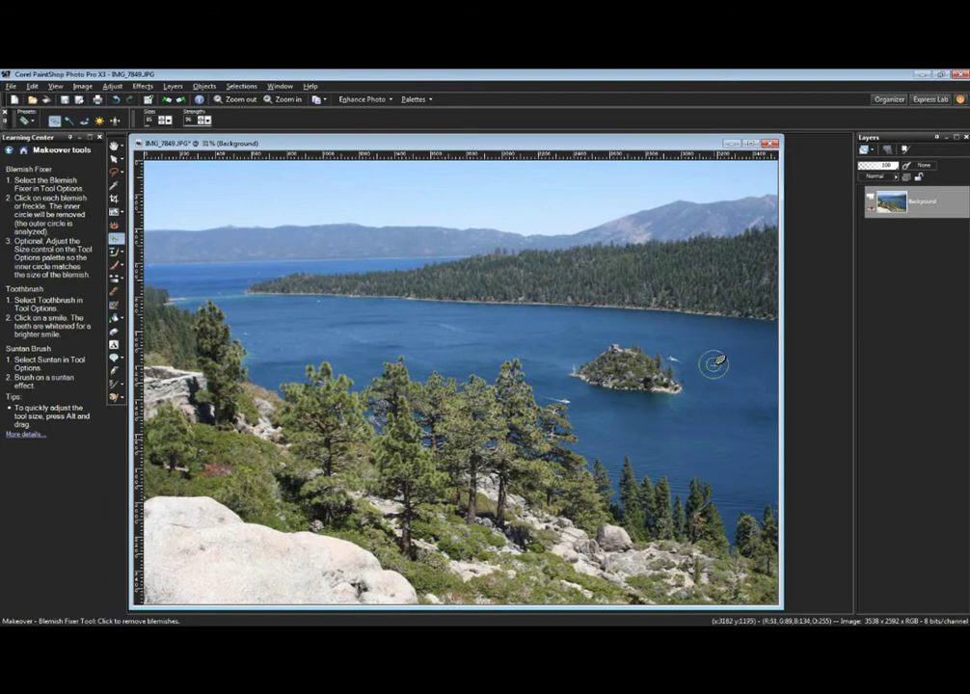